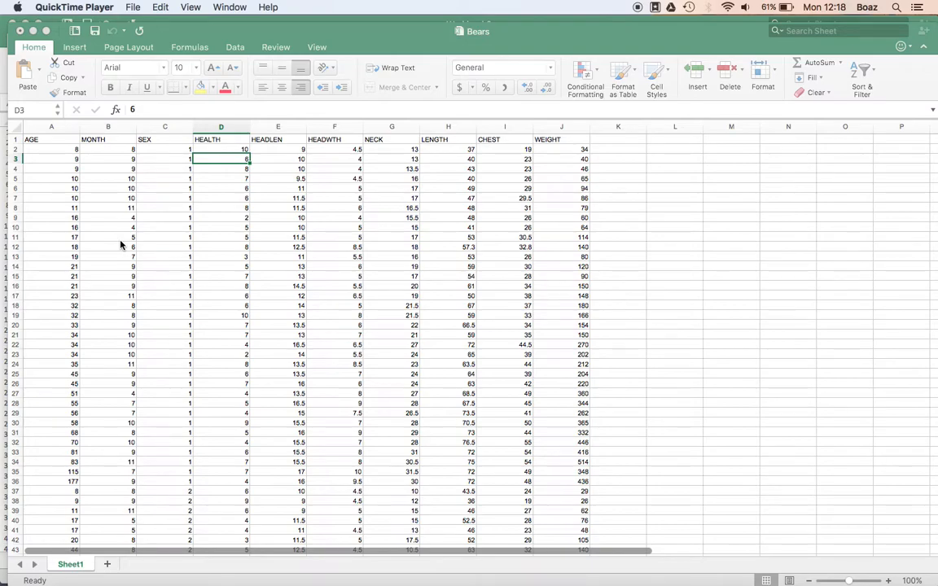
Switch to the browser to read the pivot table assignment instructions, then return to the spreadsheet
key(super+Tab)
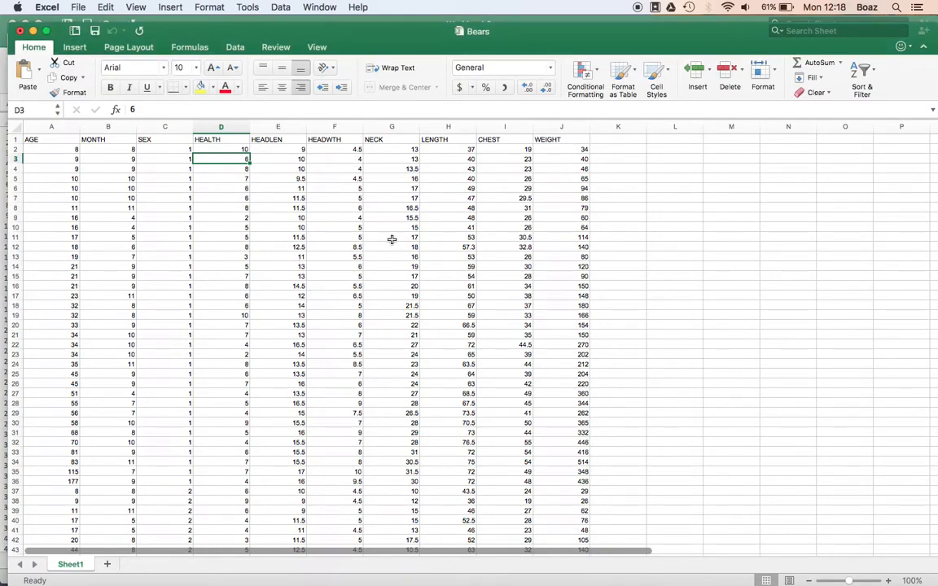
key(super+Tab)
key(super+Tab)
key(super+Tab)
scroll(498, 283, down, 5)
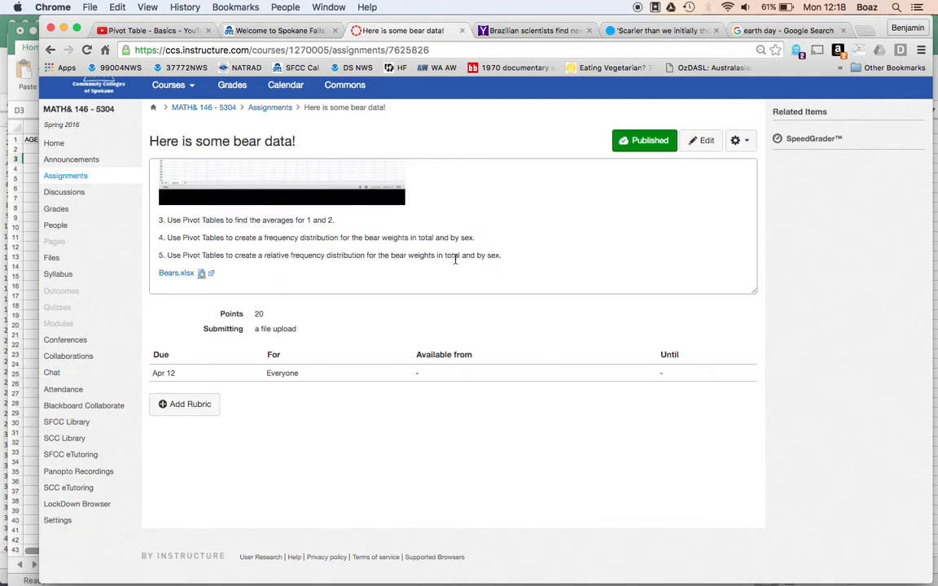
key(super+Tab)
key(super+Tab)
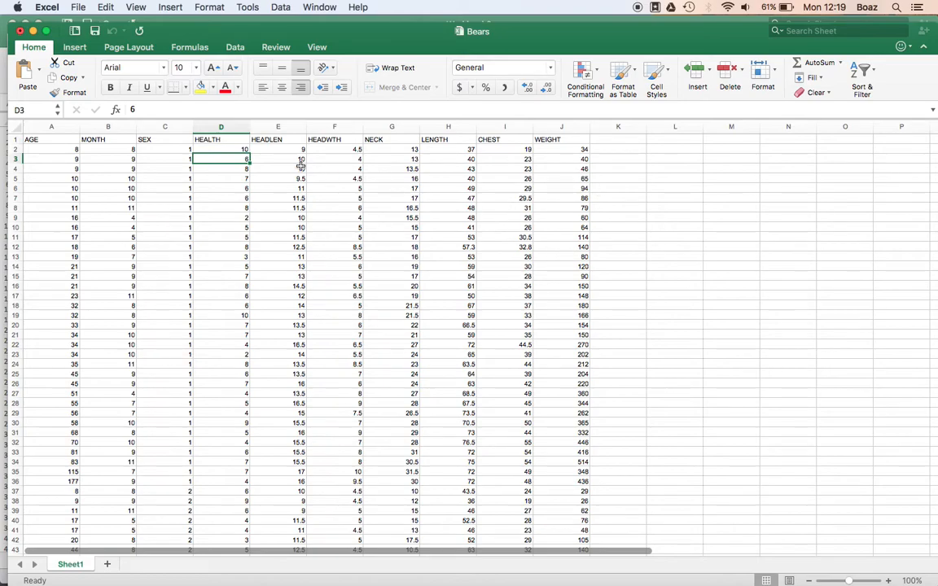
Insert a PivotTable from the range Sheet1!$A$1:$J$55 on a new worksheet
click(75, 49)
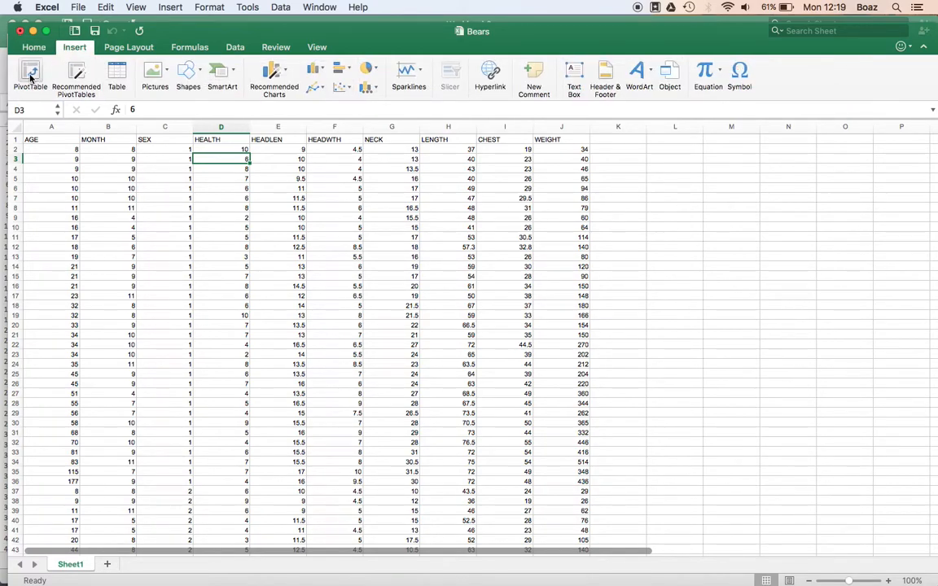
click(30, 76)
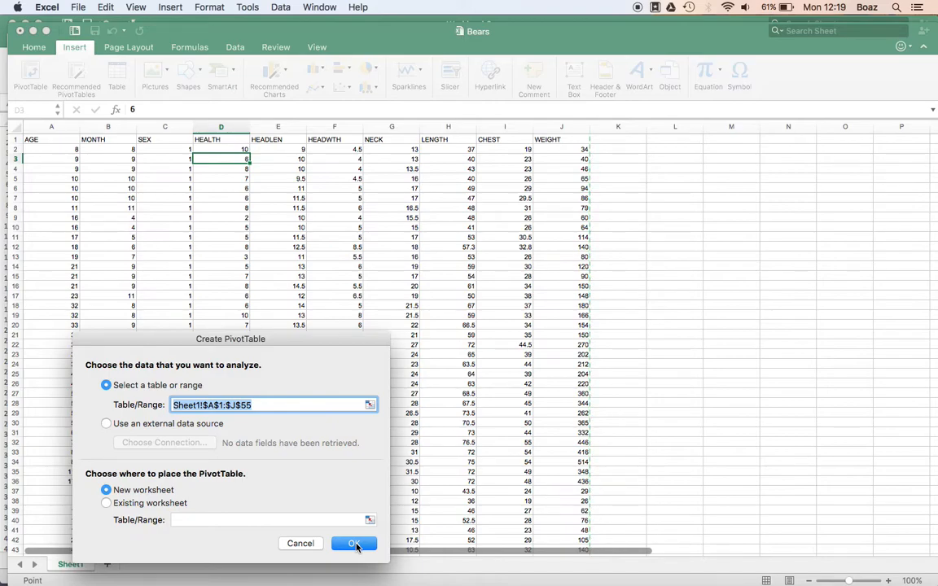
click(355, 544)
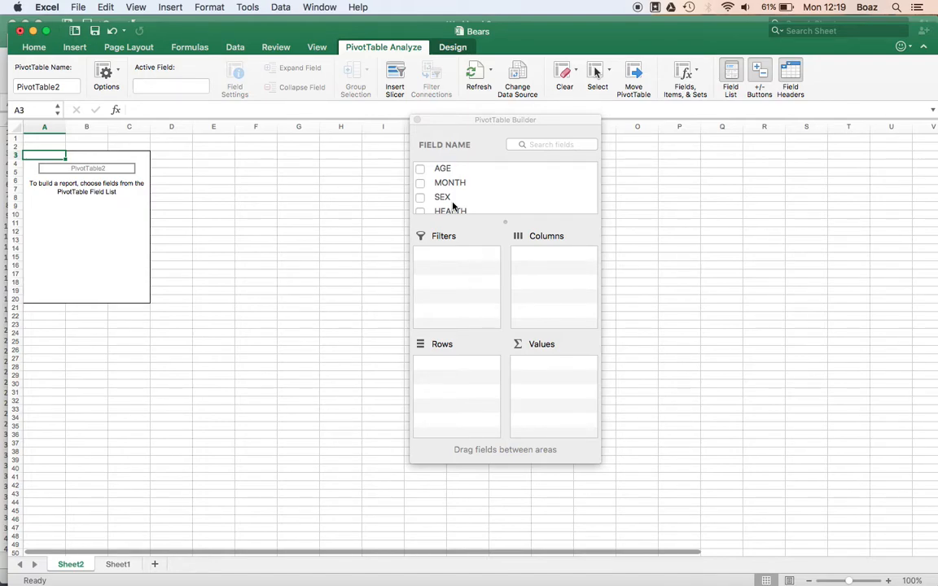
Add SEX as the row field and AGE as the values field of the pivot table
drag(452, 200, 456, 392)
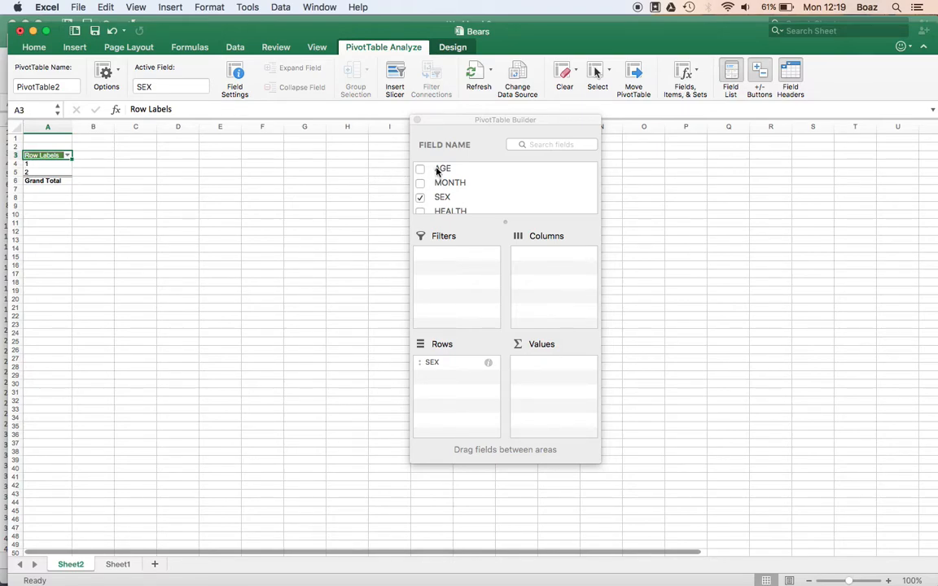
drag(444, 169, 552, 366)
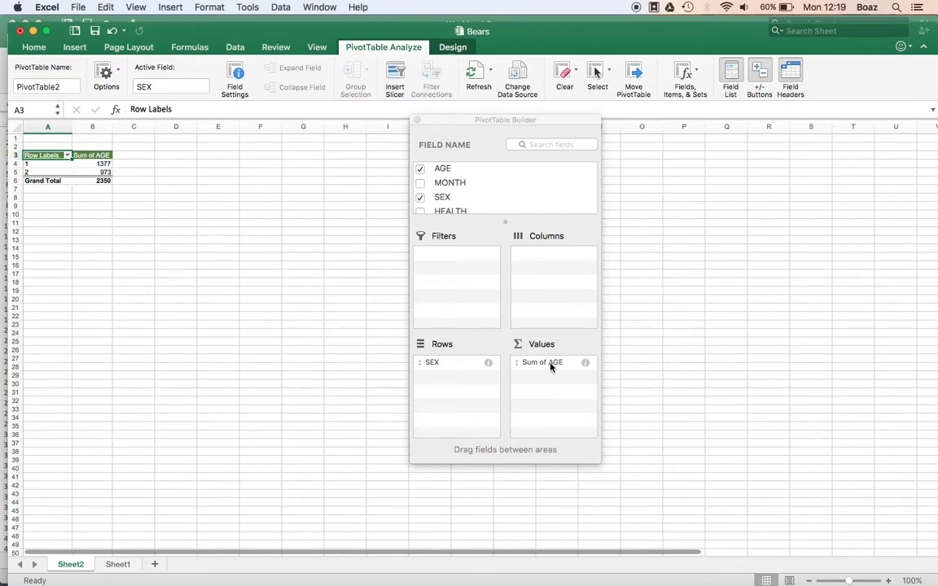
Change the AGE value field to summarize by Average
right_click(101, 165)
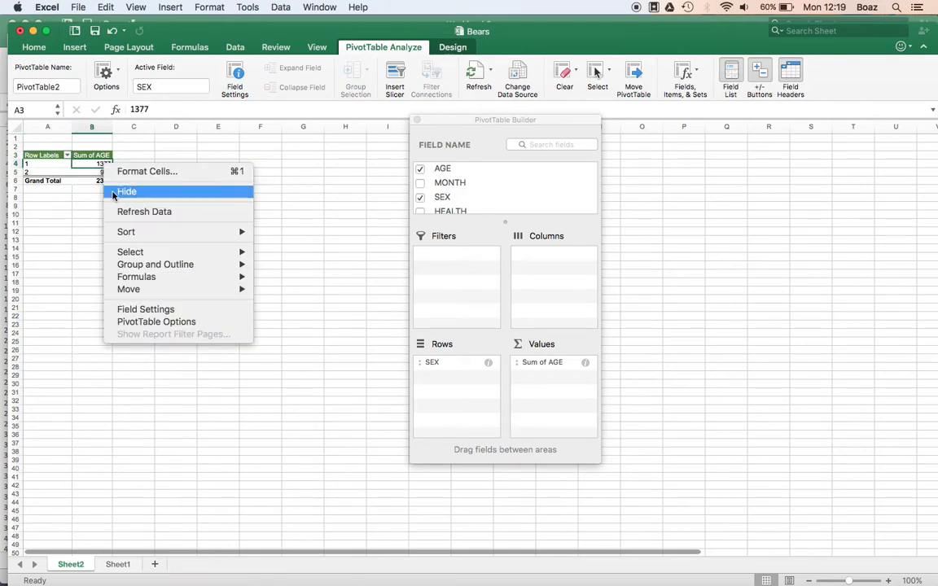
click(175, 311)
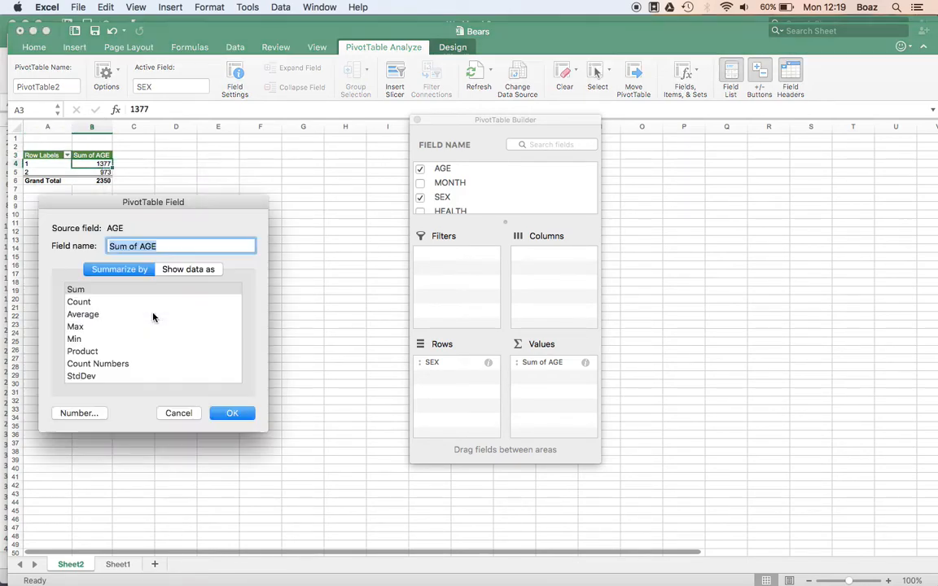
click(82, 314)
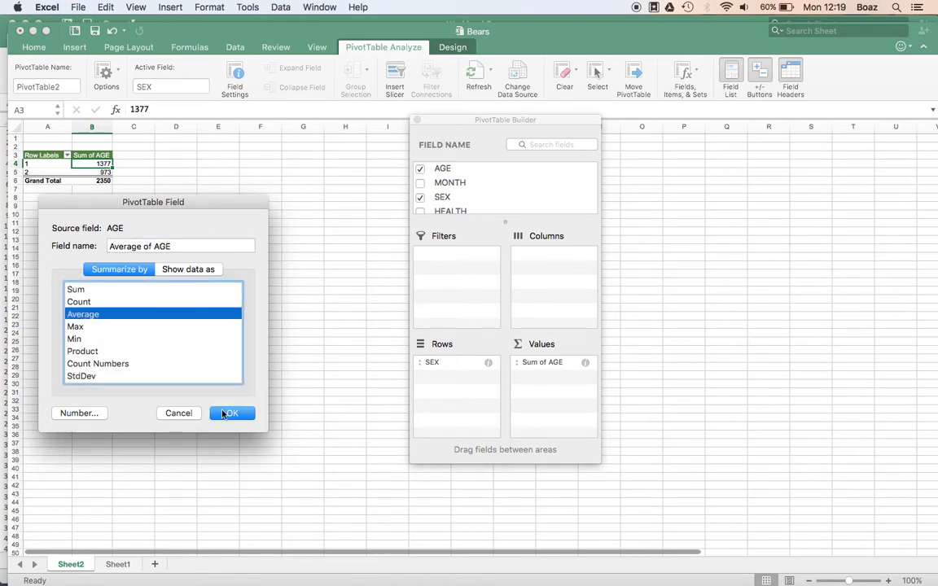
click(228, 413)
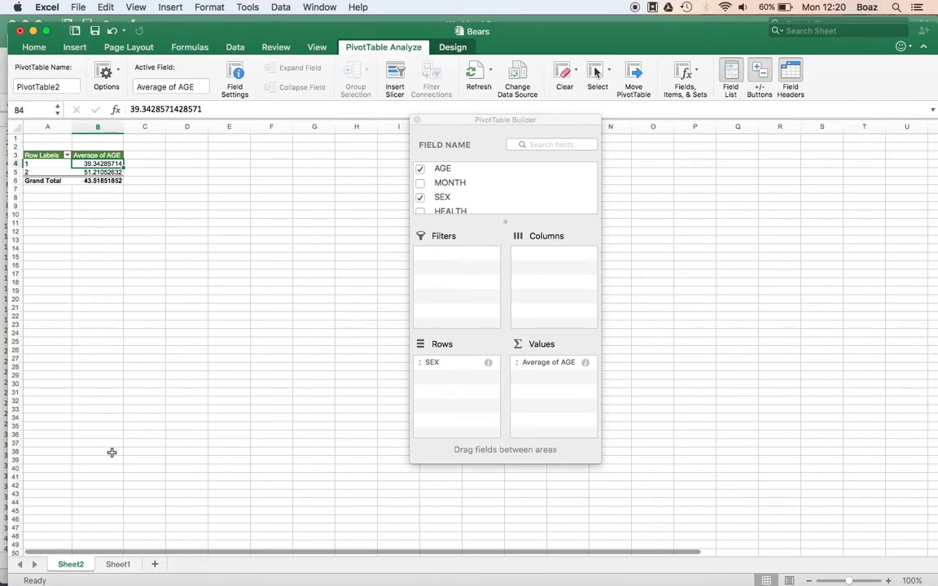
Rename the pivot table's worksheet as Age by Sex
click(117, 564)
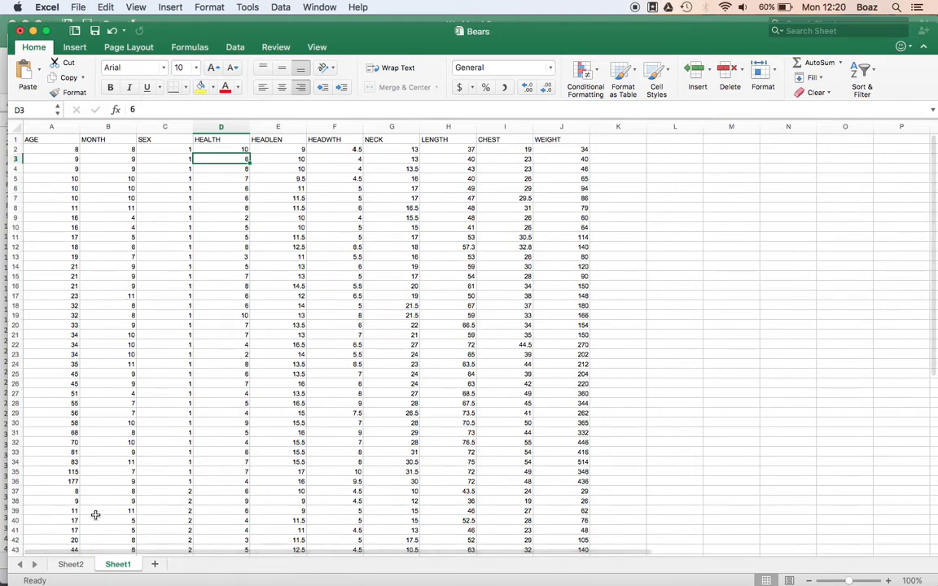
click(70, 563)
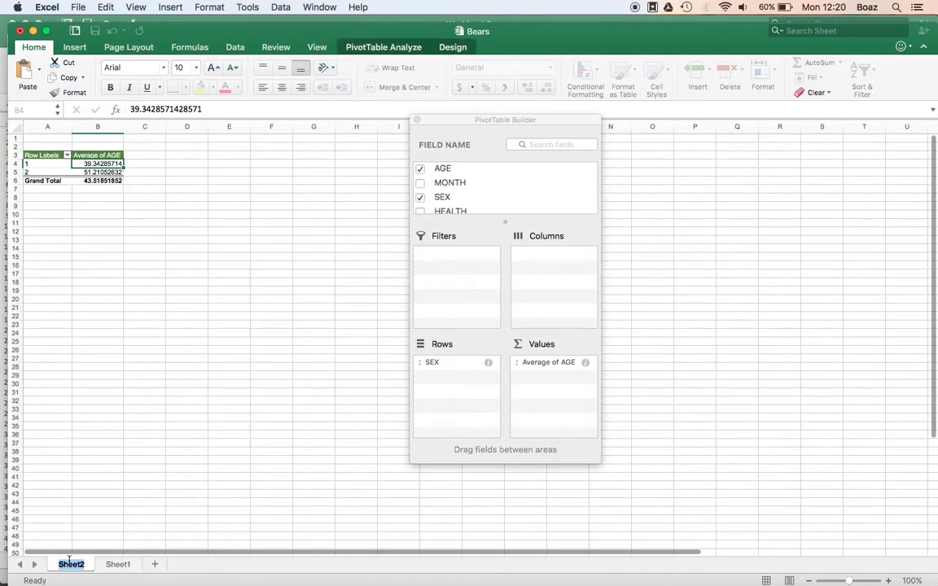
text(Age by Sex)
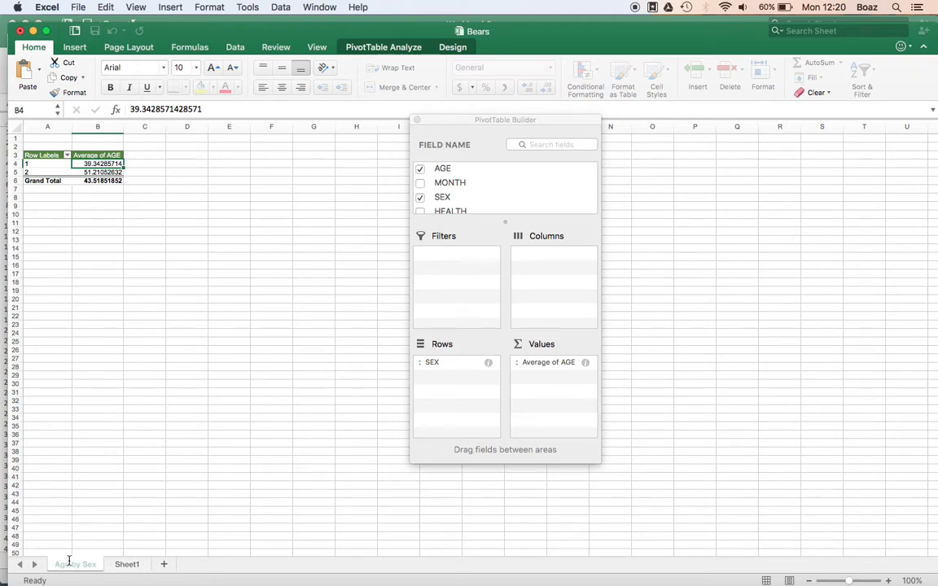
key(Return)
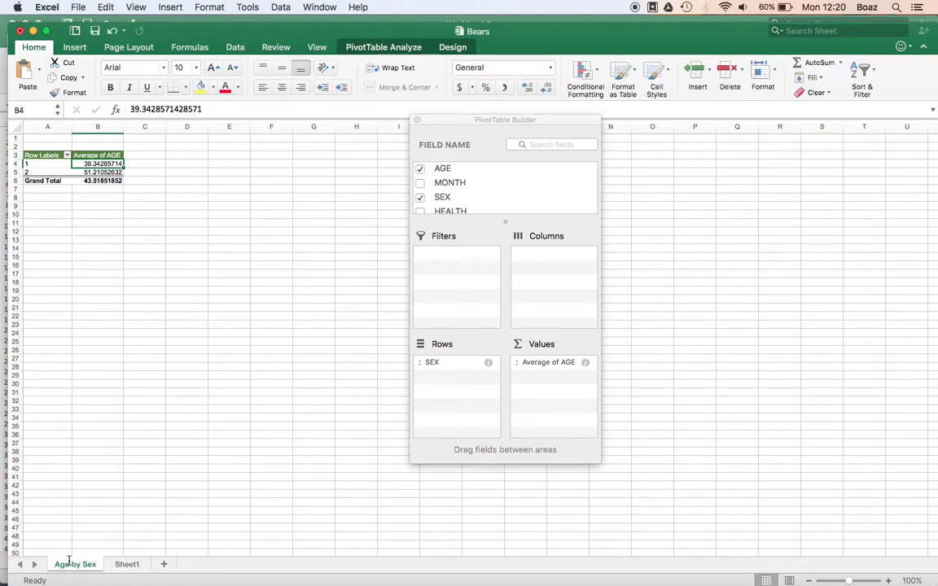
Insert another PivotTable from the Sheet1 data on a new worksheet
click(121, 563)
click(65, 186)
click(74, 47)
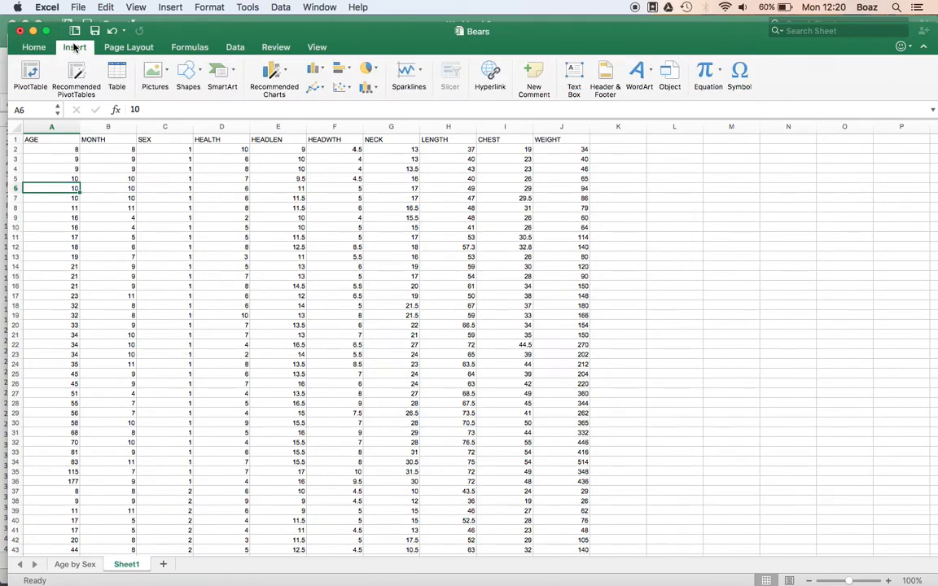
click(37, 73)
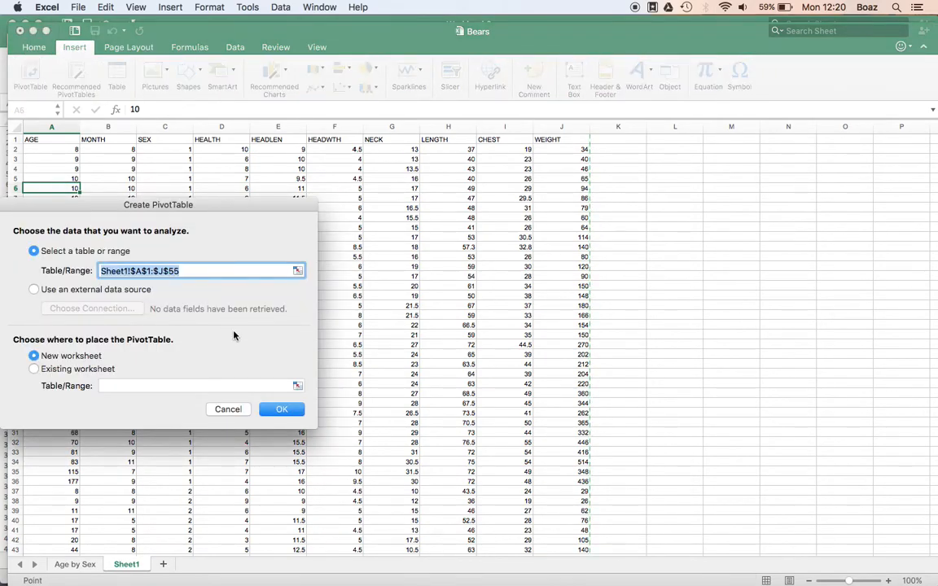
click(288, 415)
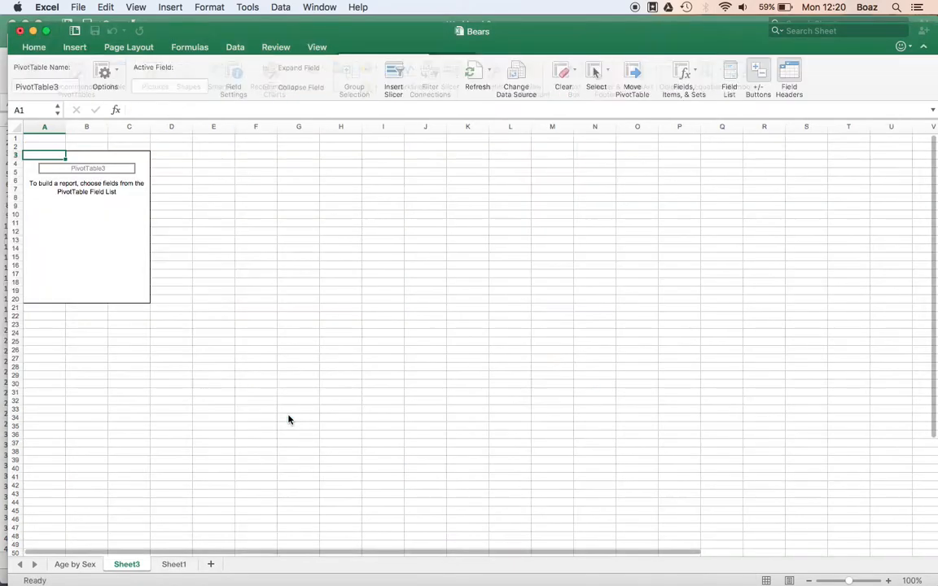
Add AGE as both the row field and the values field of the new pivot table
drag(448, 171, 454, 375)
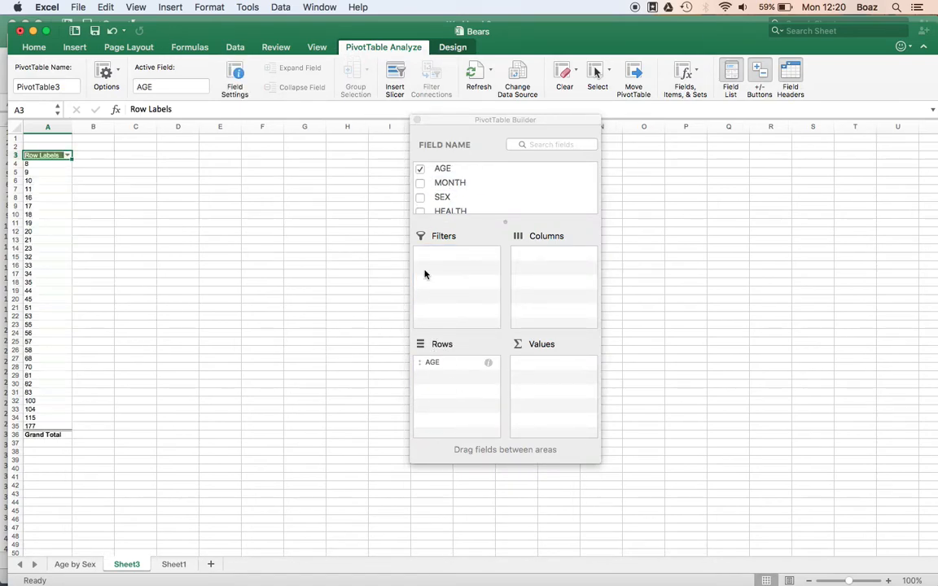
drag(447, 171, 556, 383)
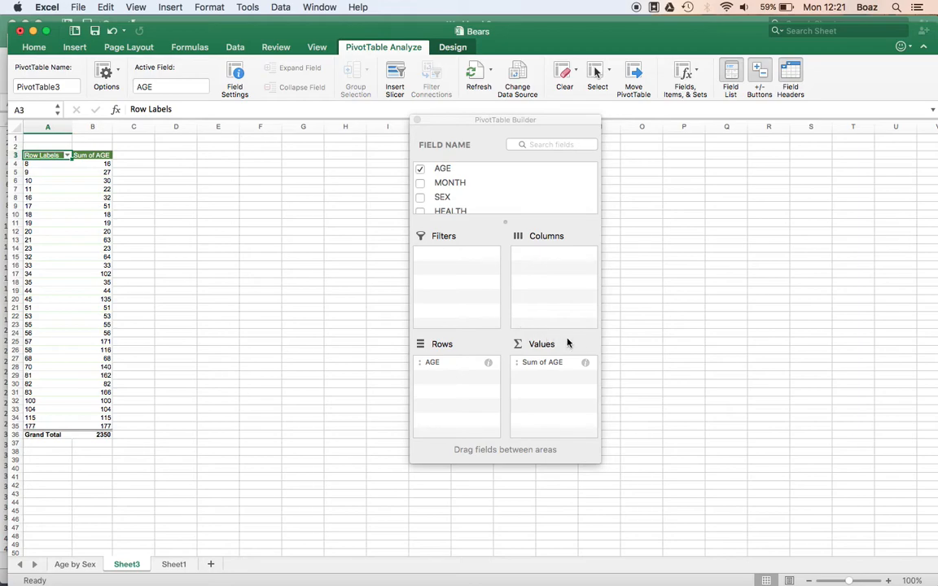
Change the AGE value field to summarize by Count
right_click(92, 207)
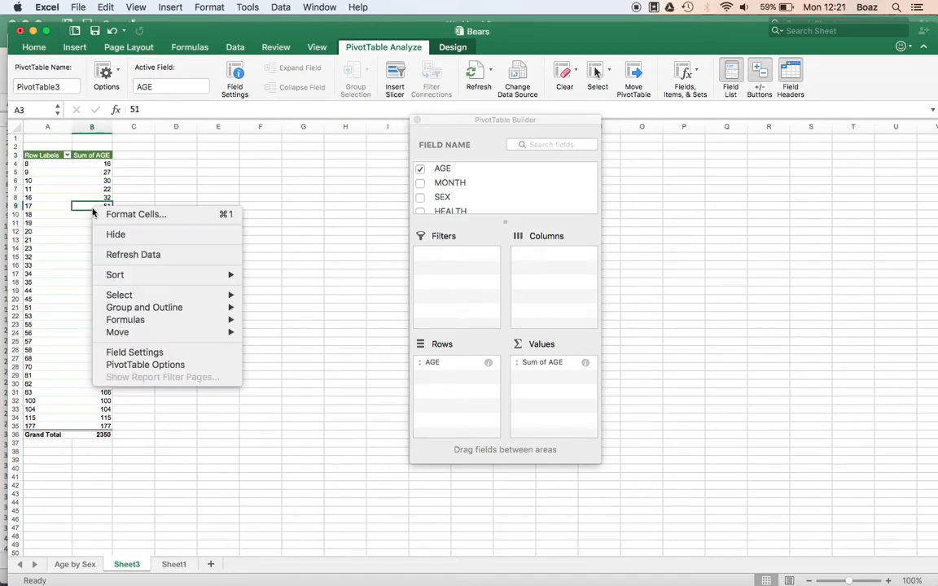
click(132, 353)
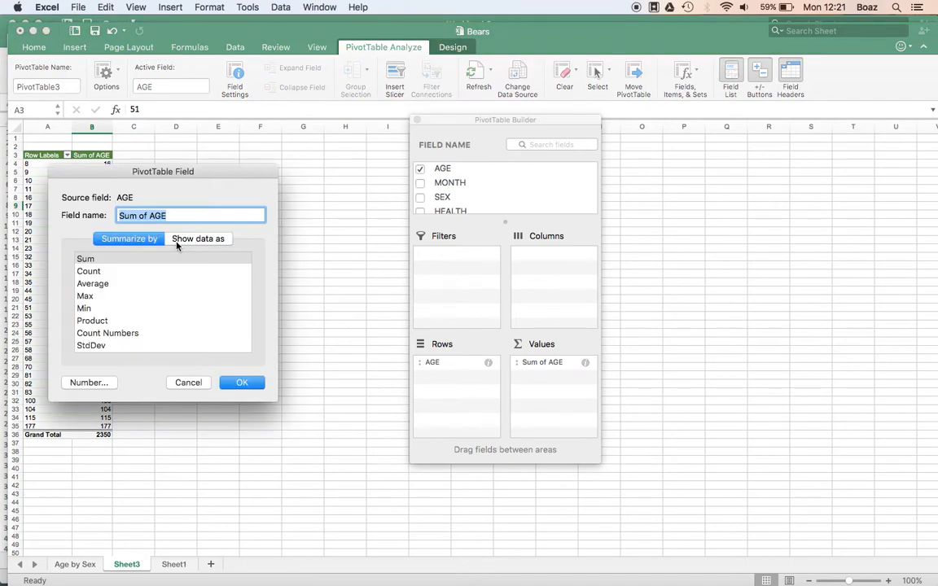
click(89, 271)
click(242, 383)
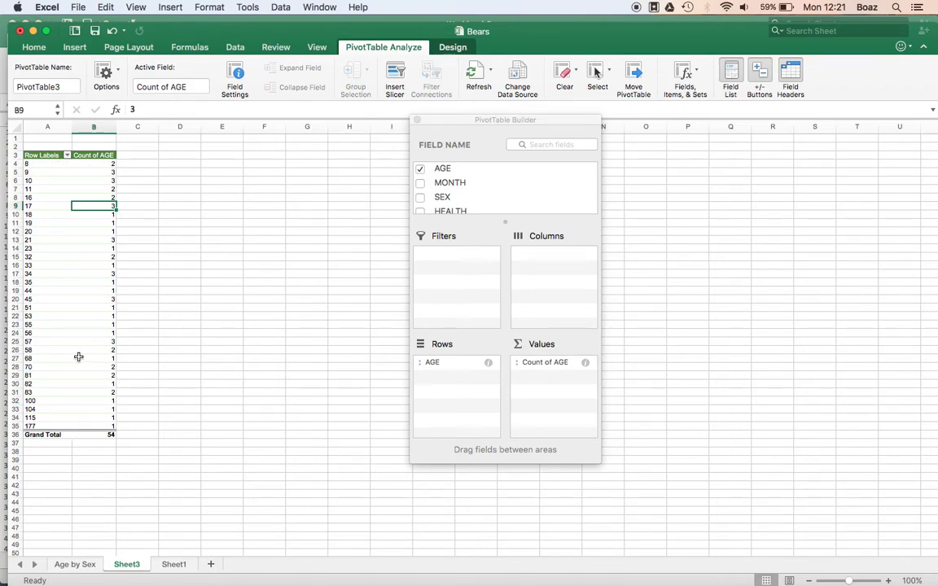
Group the age row labels starting at 1 in intervals of 12
click(111, 341)
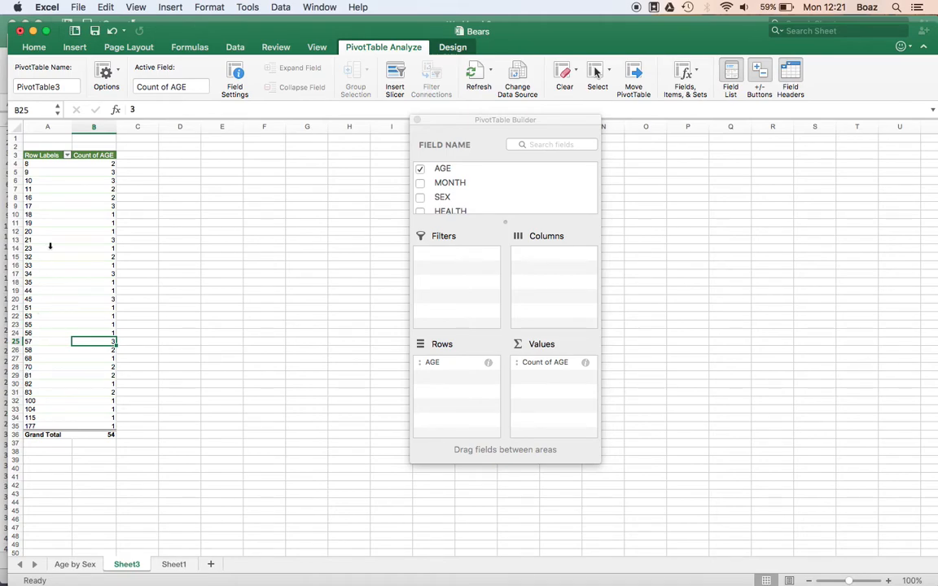
right_click(40, 188)
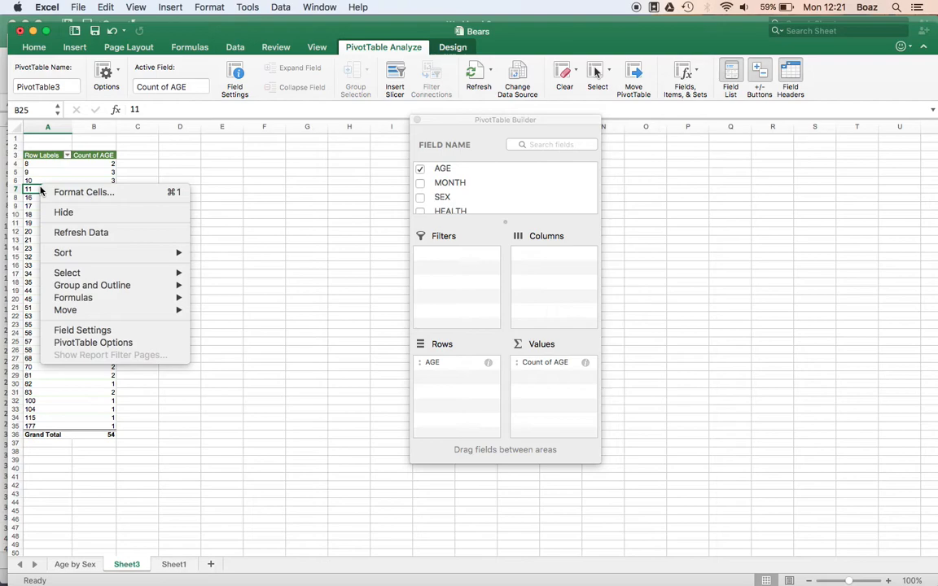
mouse_move(90, 285)
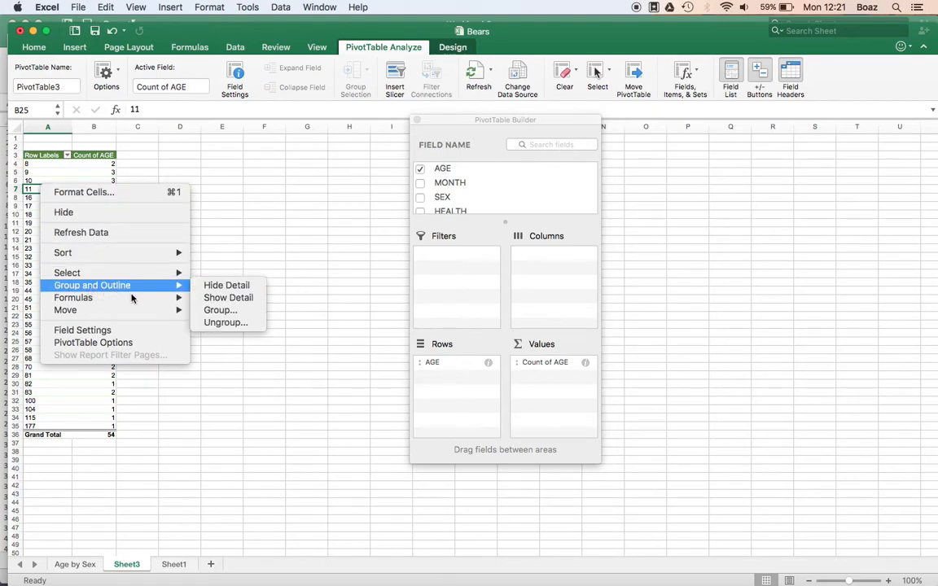
click(218, 311)
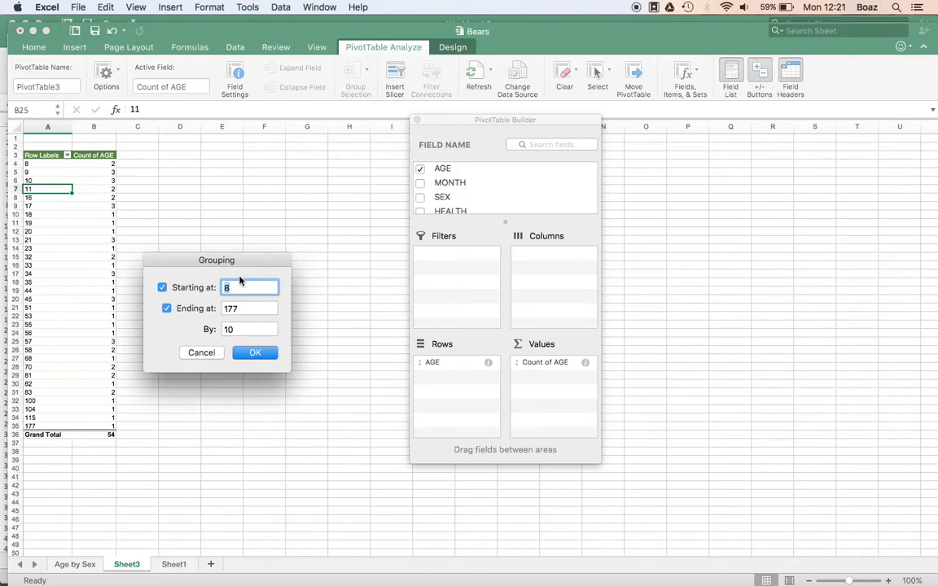
text(1)
double_click(231, 328)
text(1)
click(250, 355)
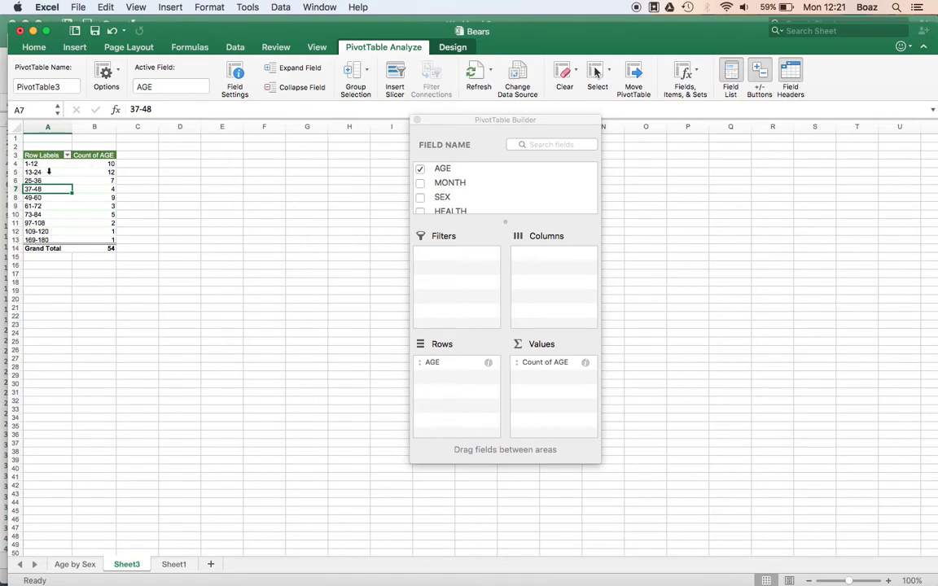
Regroup the age row labels so the grouping starts at 0
right_click(37, 171)
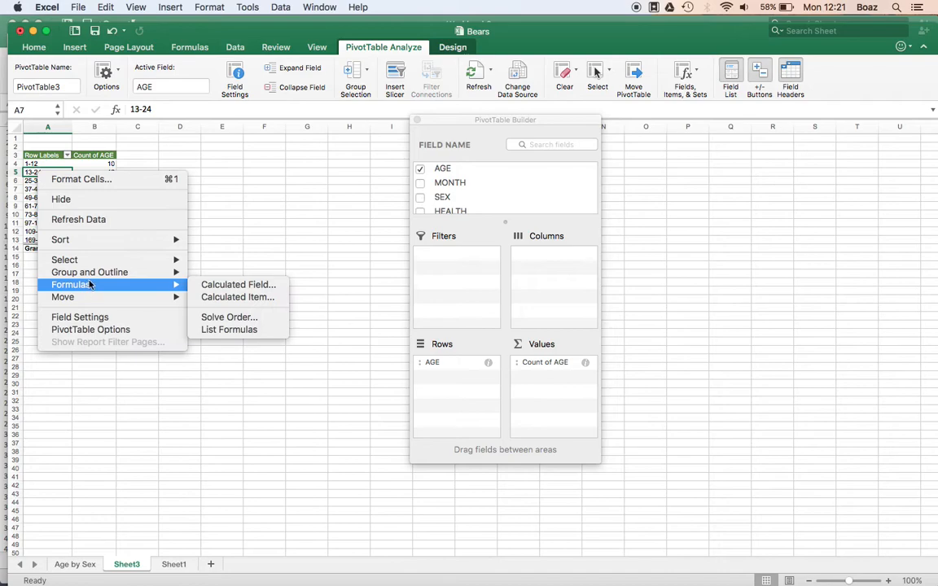
mouse_move(171, 275)
click(217, 297)
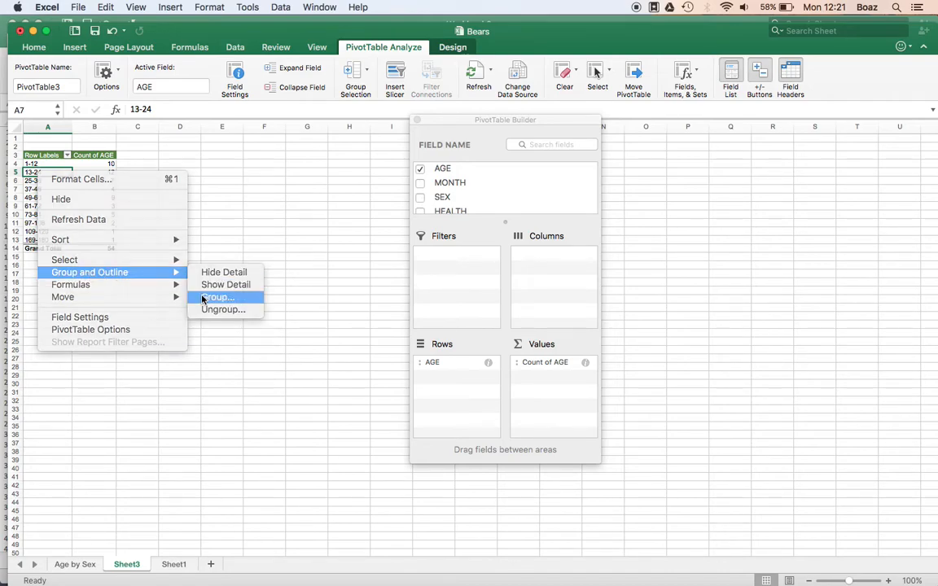
text(0)
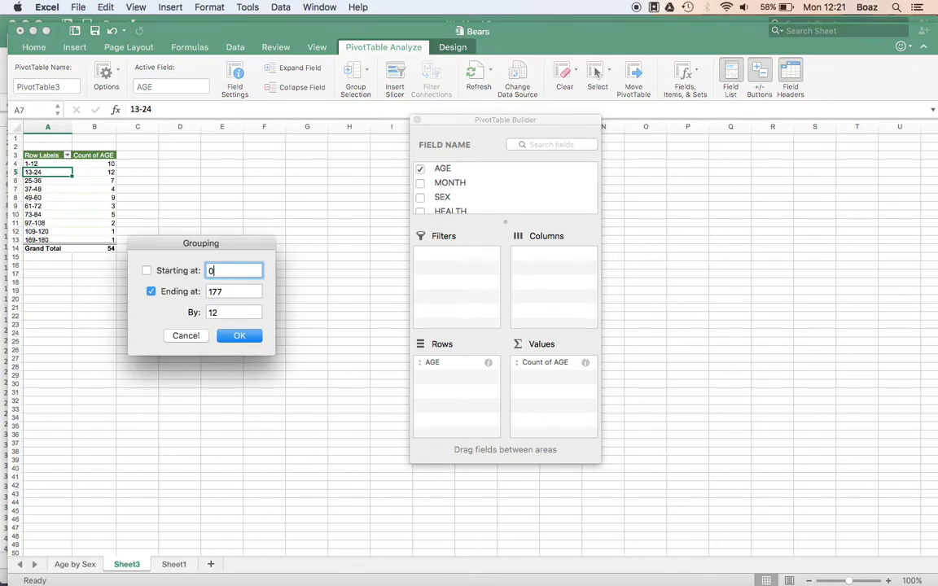
click(239, 336)
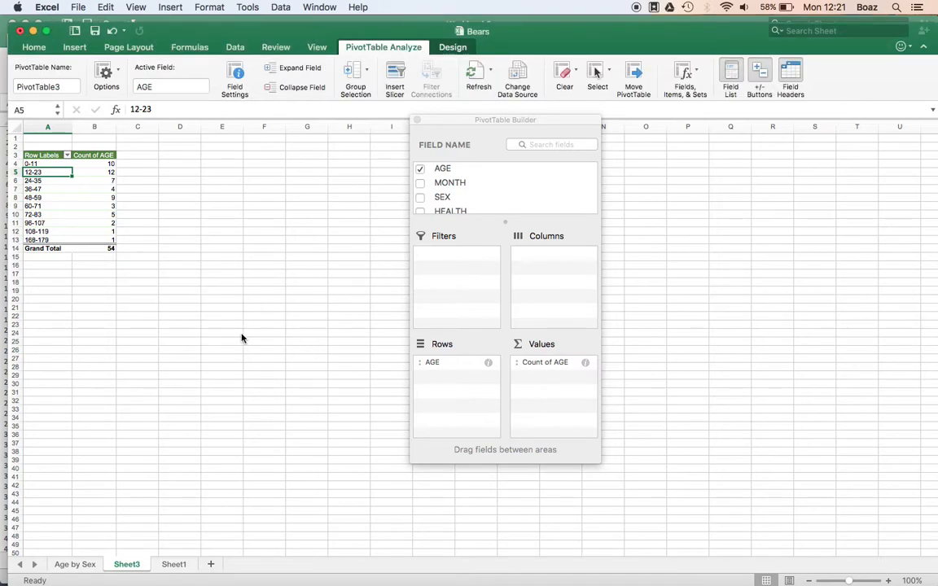
Add SEX as the column field to split the age frequency counts by sex
click(37, 179)
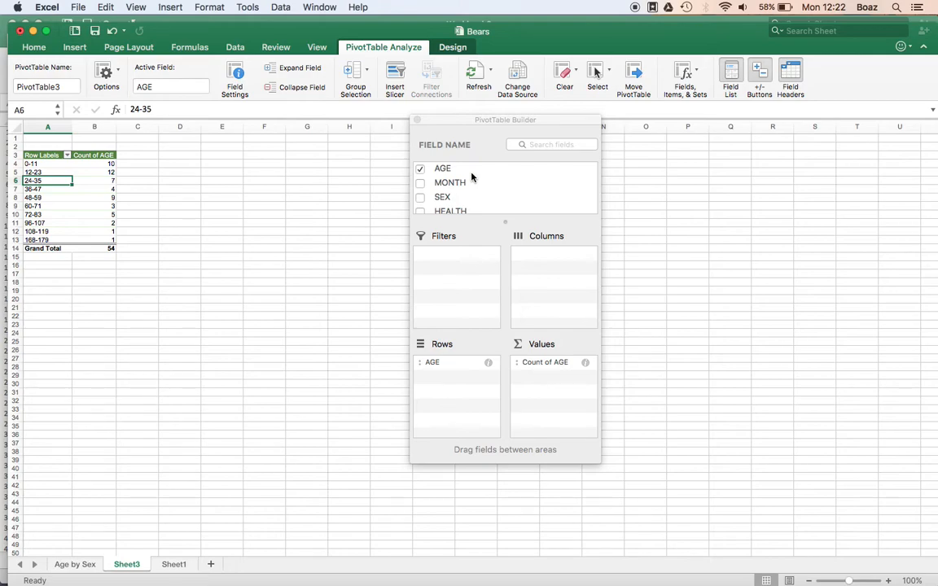
drag(440, 198, 554, 257)
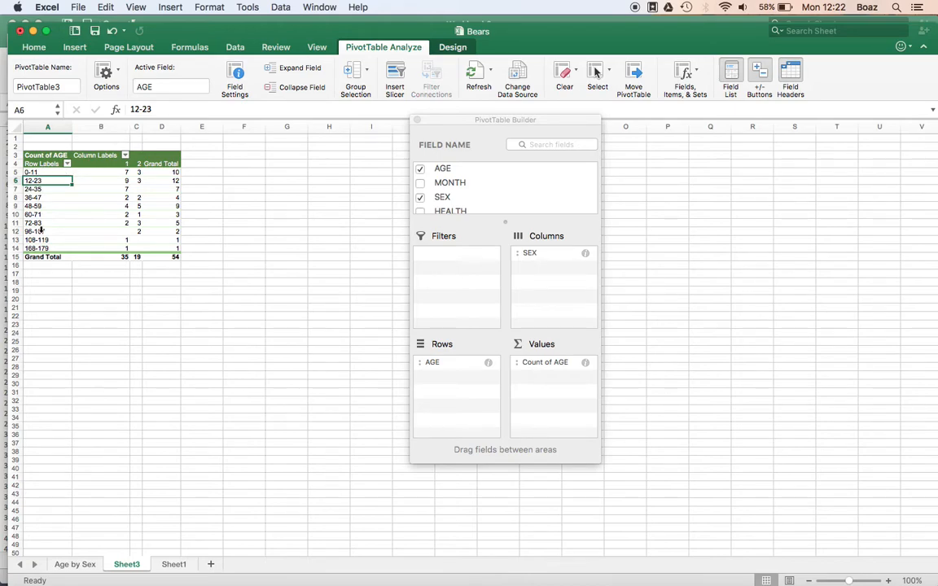
Review the age frequency counts and compare them with the assignment instructions on the course page
click(118, 172)
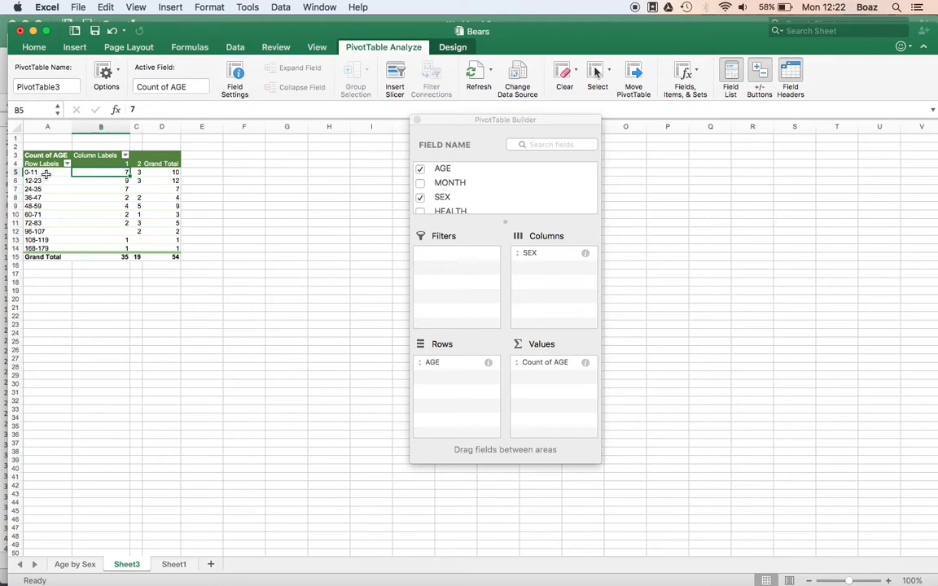
click(114, 181)
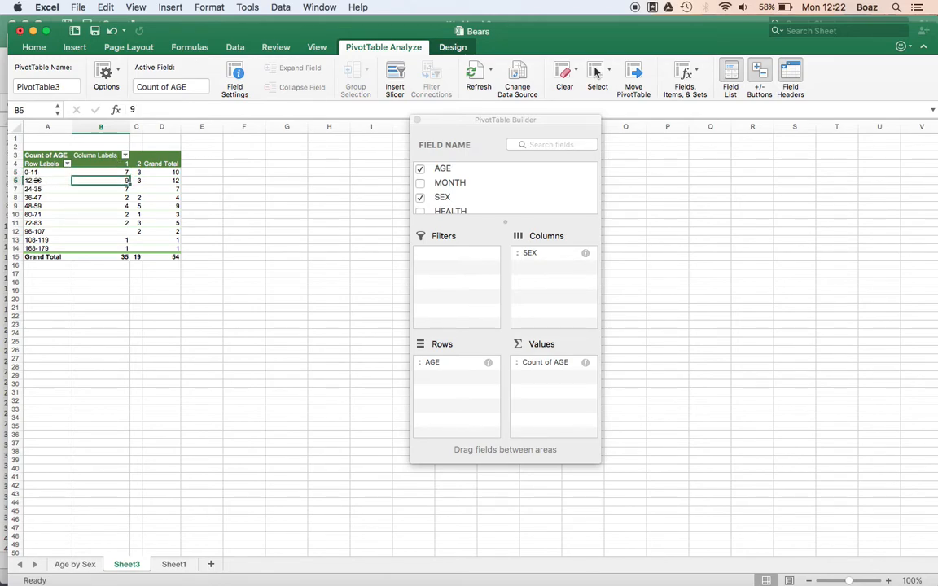
click(135, 206)
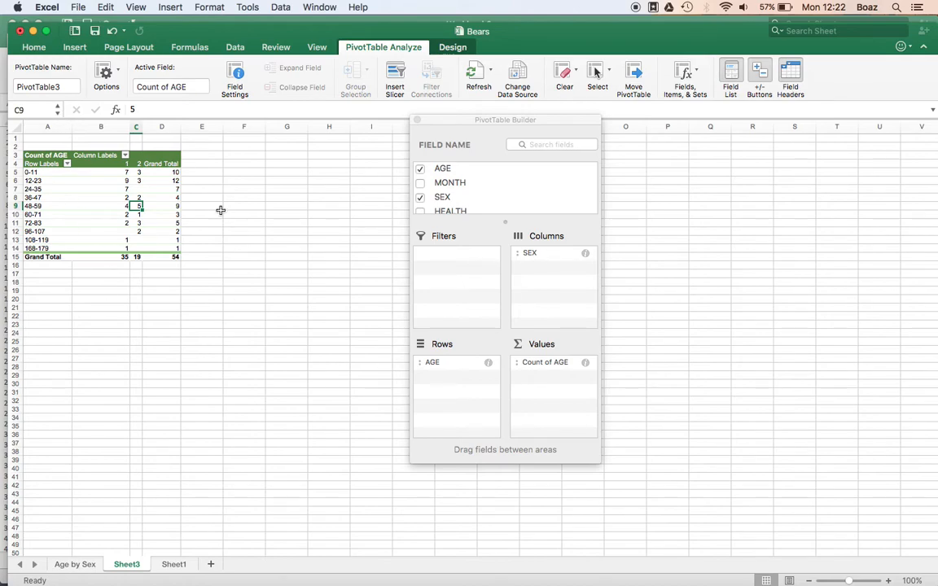
key(super+Tab)
key(Tab)
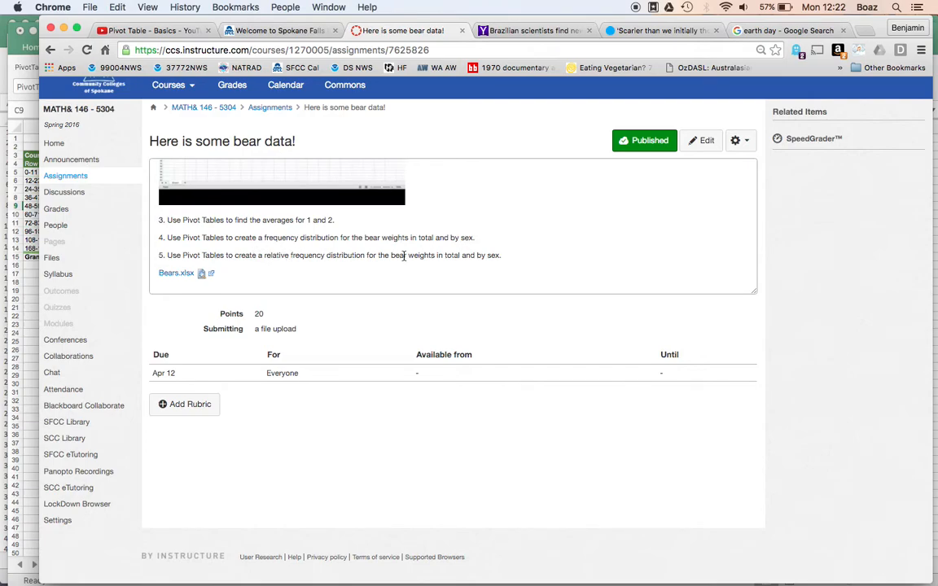
key(super+Tab)
key(Tab)
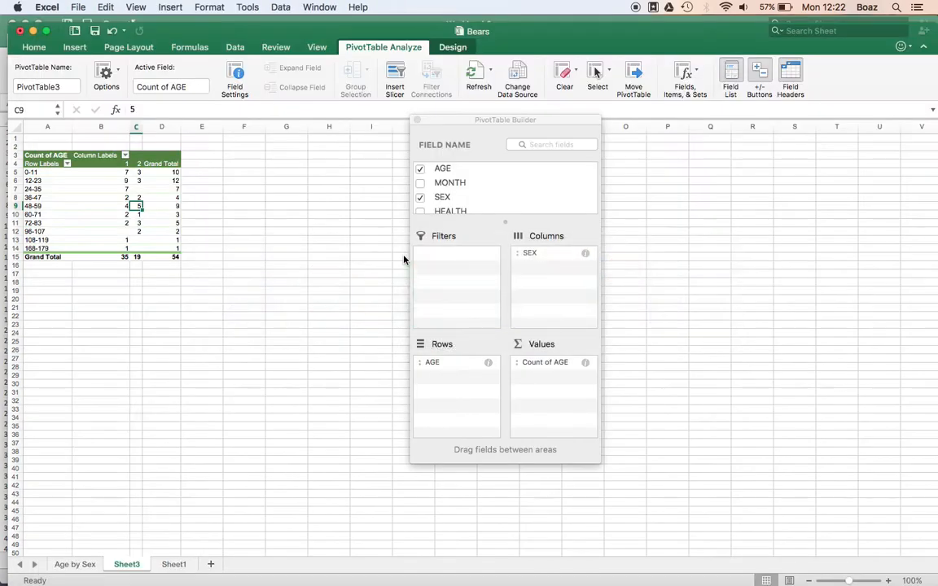
Show the Count of AGE values as % of column to make a relative frequency distribution
right_click(123, 199)
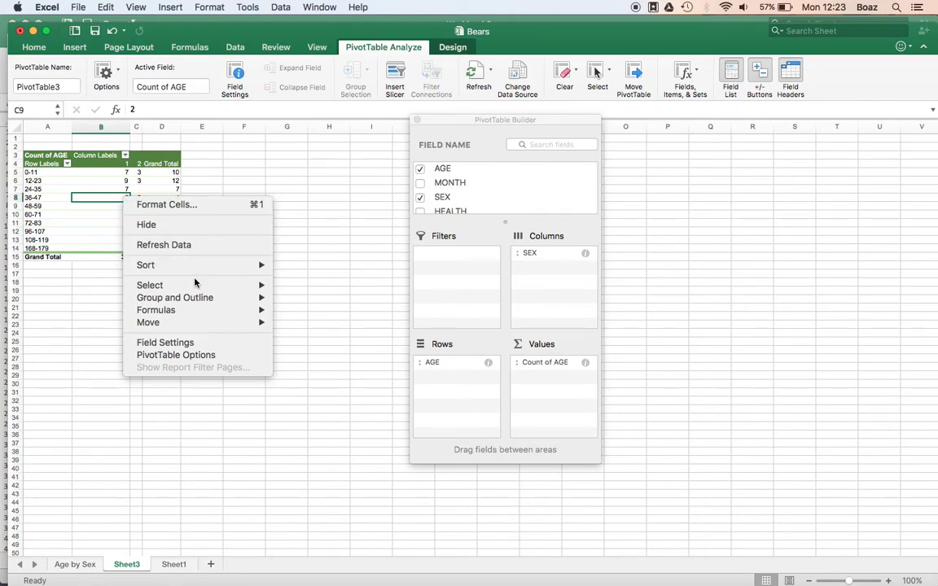
mouse_move(186, 328)
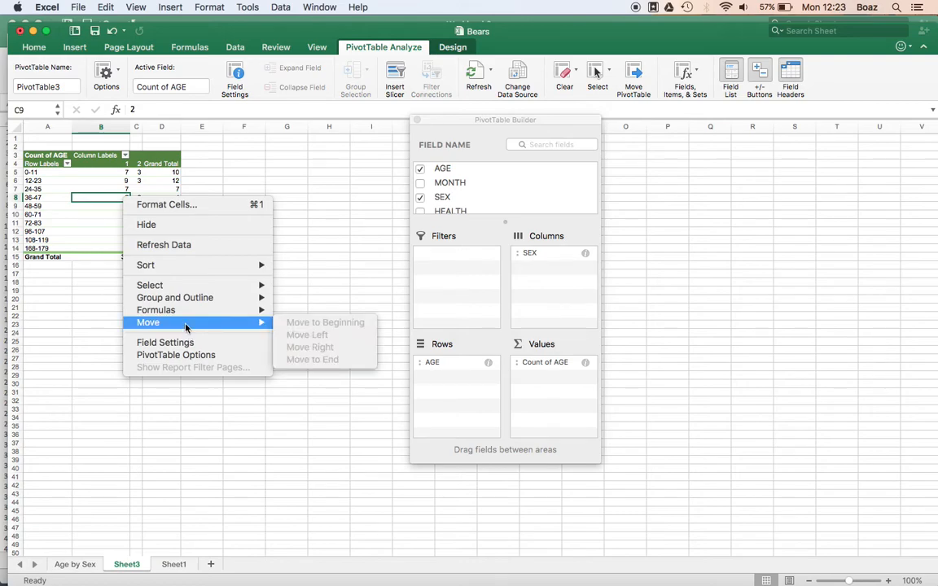
click(178, 345)
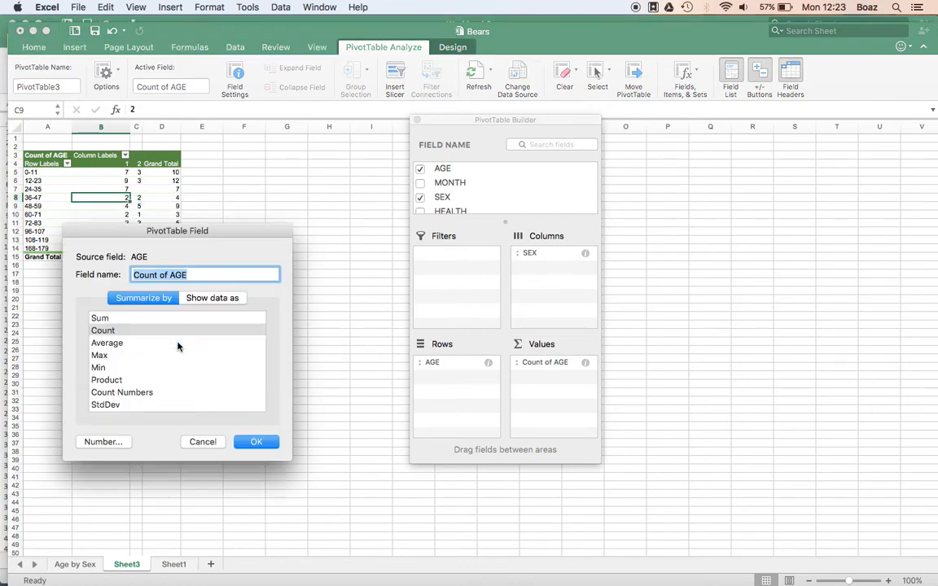
click(212, 298)
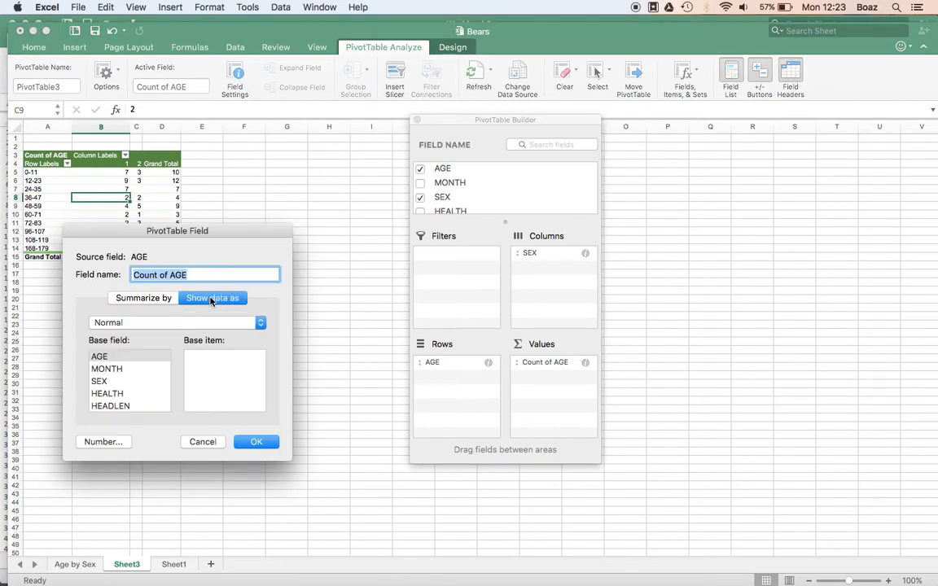
click(150, 325)
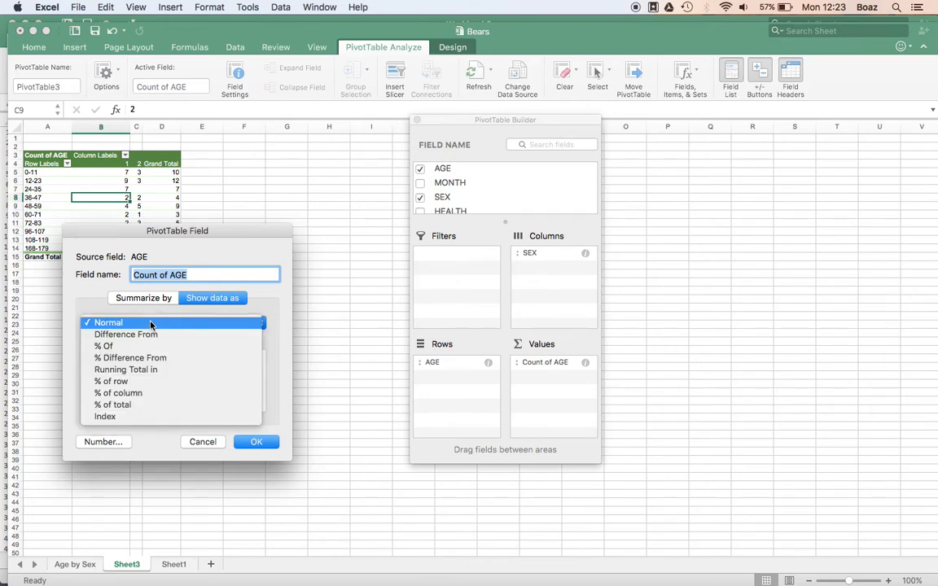
click(134, 394)
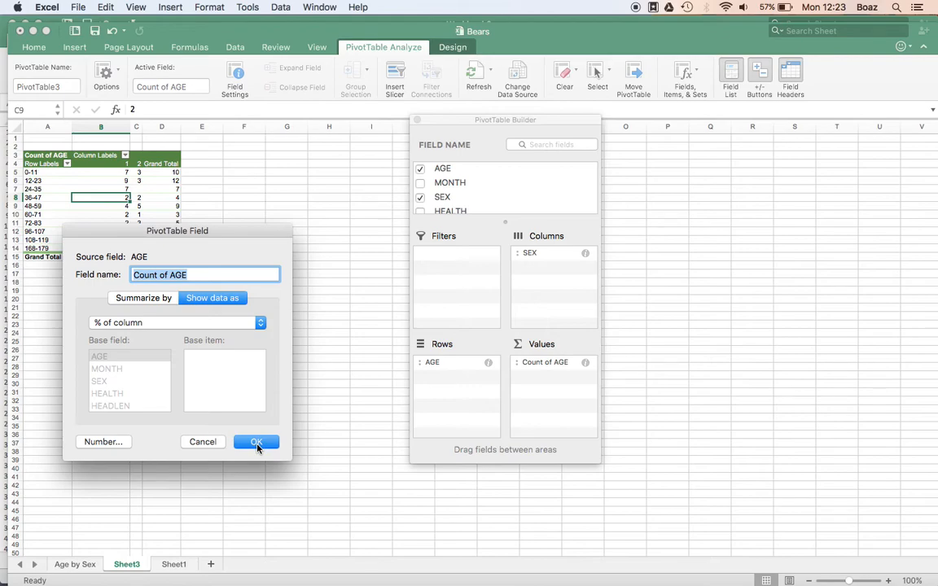
click(257, 442)
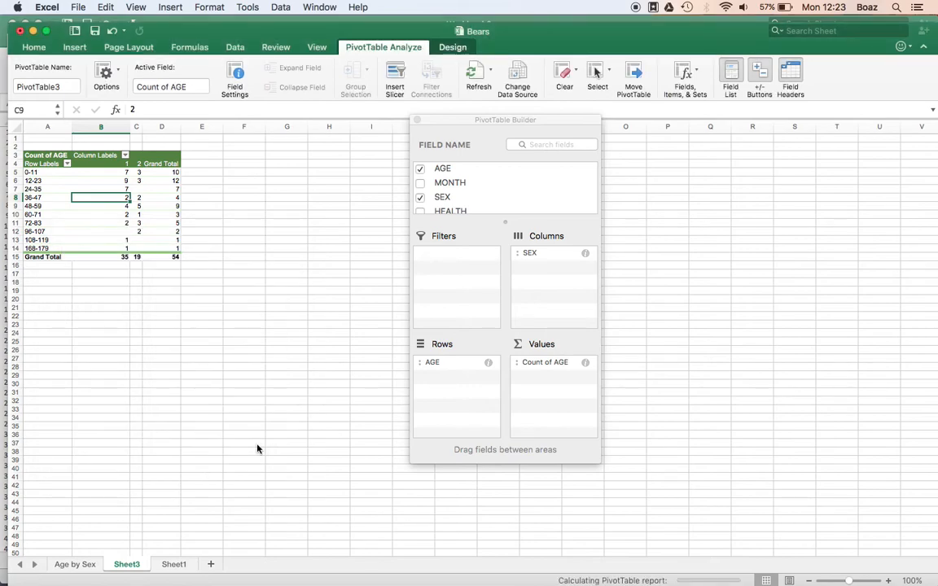
Examine the percentage values and reopen the value field settings to check the % of column display option
click(114, 173)
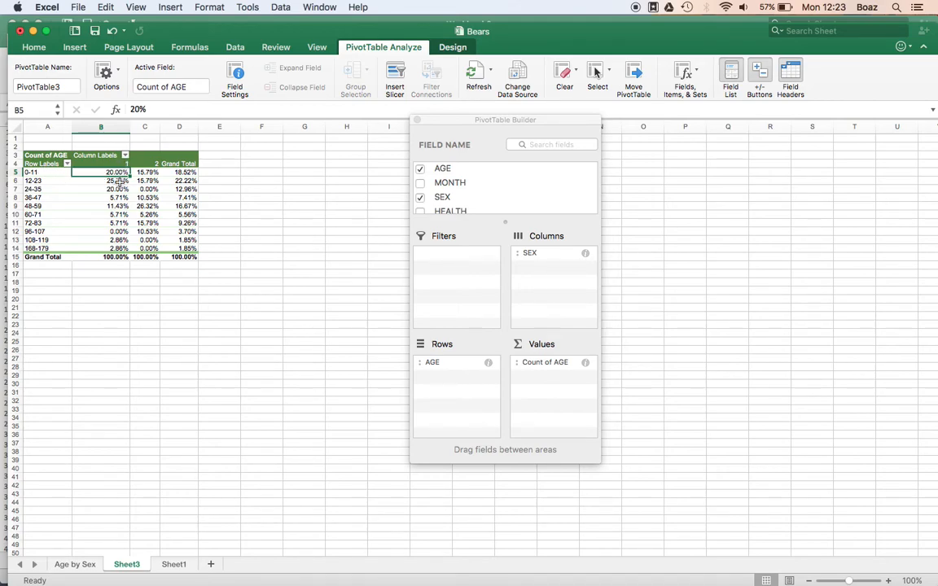
click(118, 180)
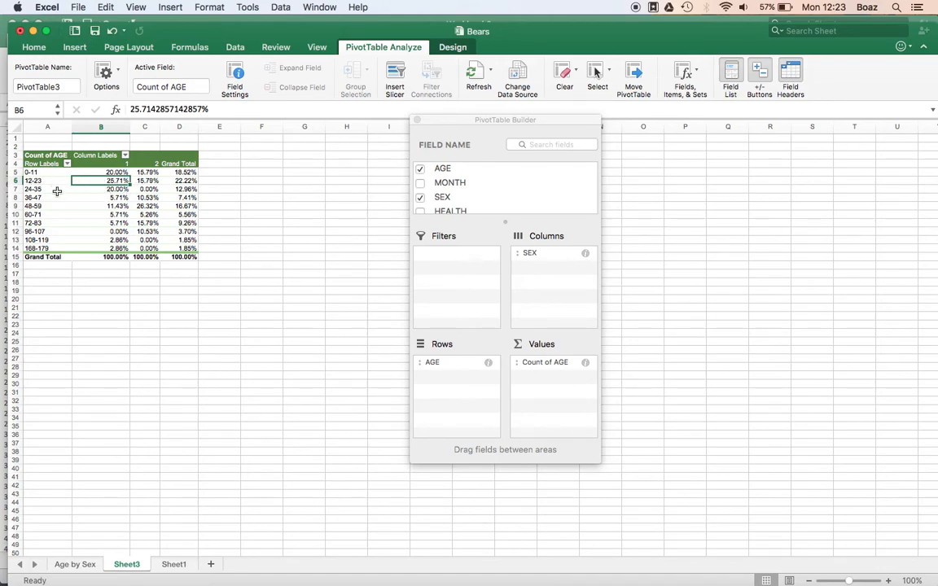
click(112, 189)
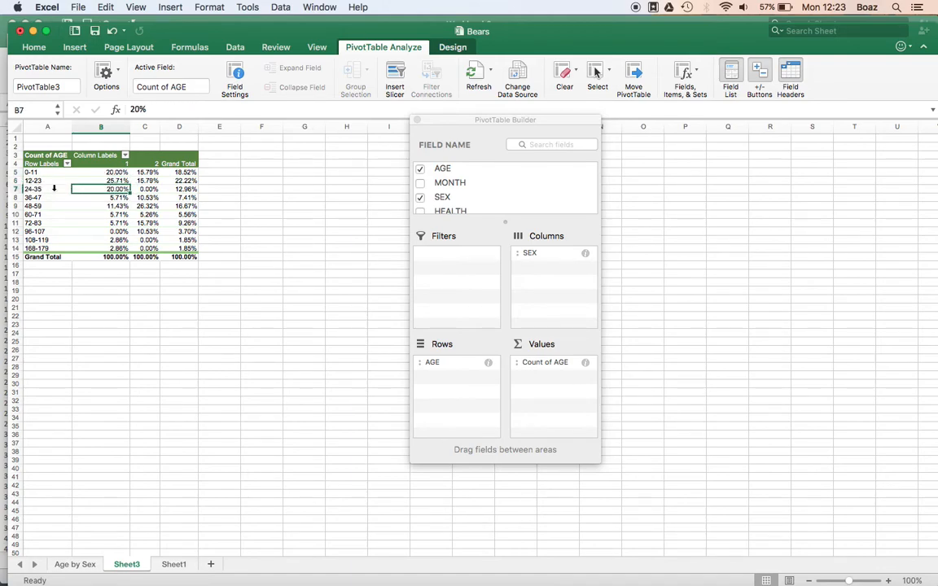
click(148, 206)
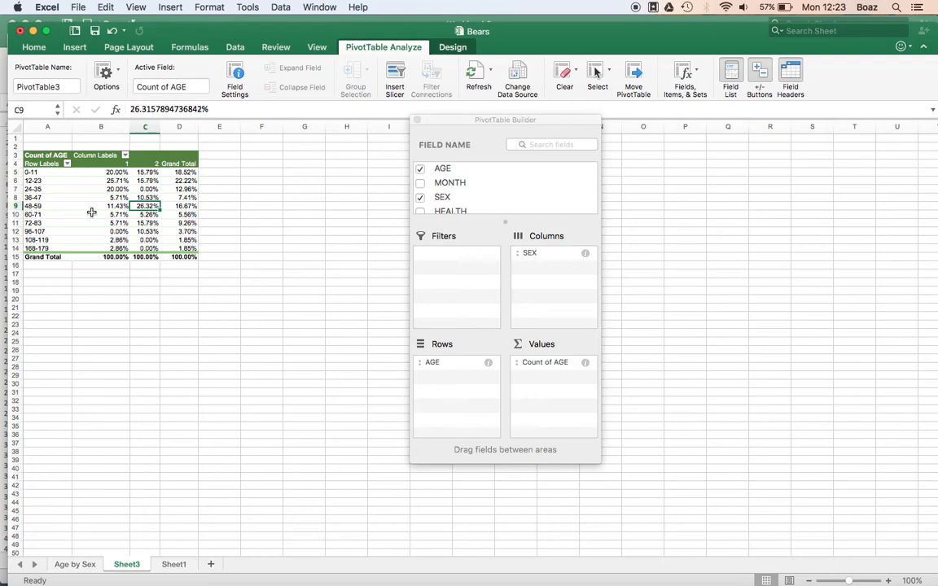
right_click(147, 204)
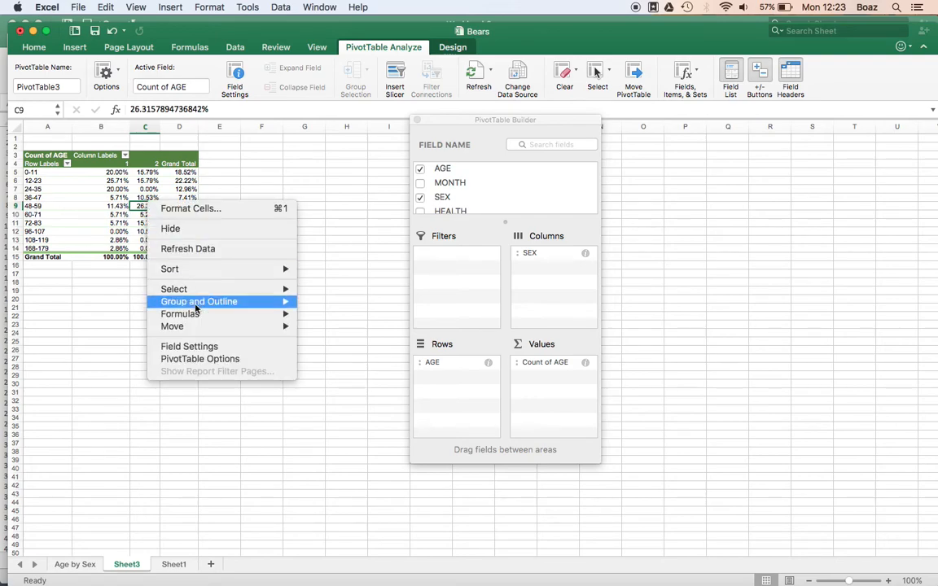
click(181, 349)
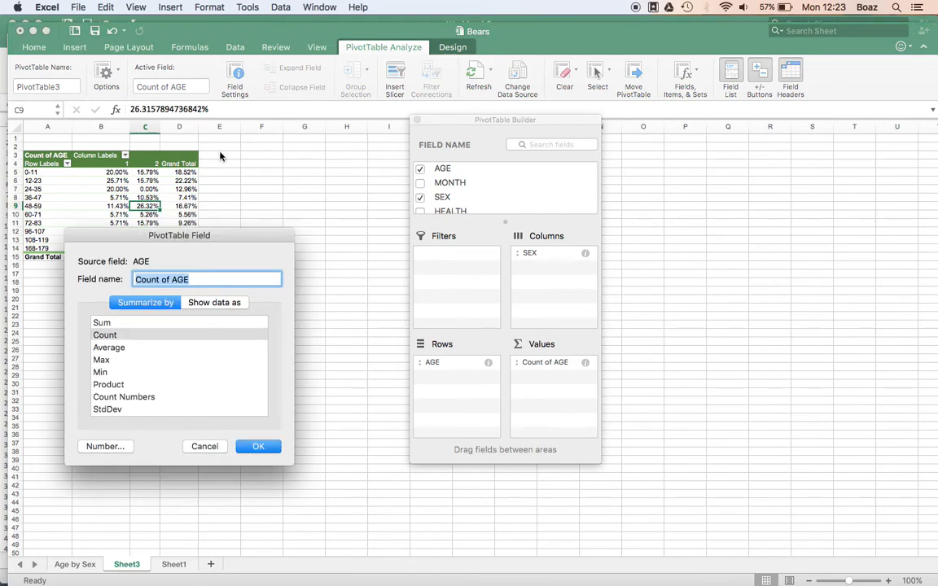
click(203, 303)
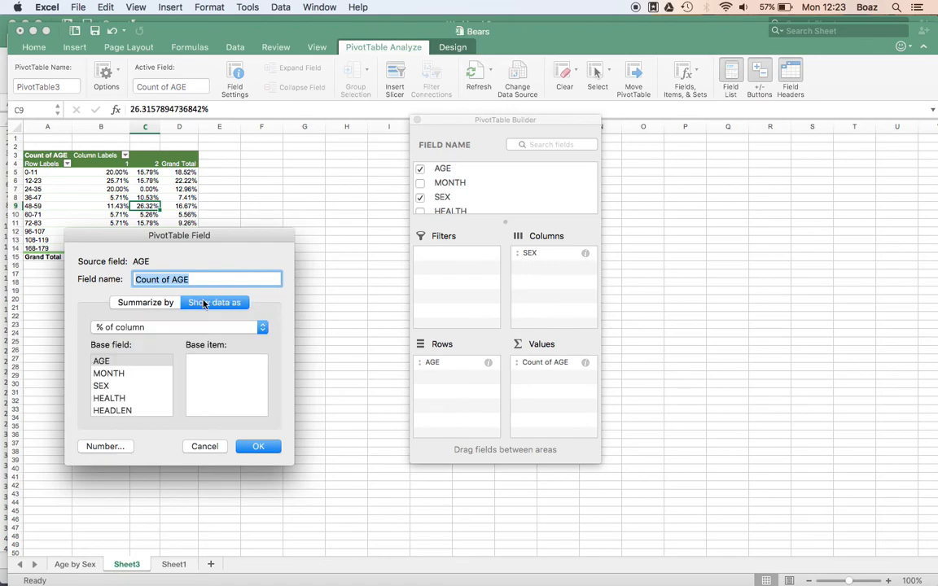
click(159, 328)
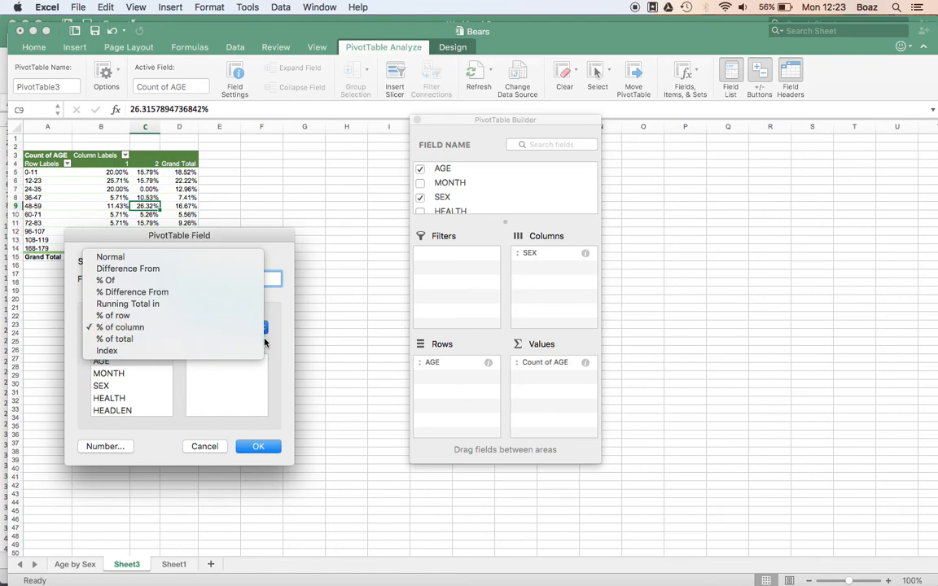
click(283, 319)
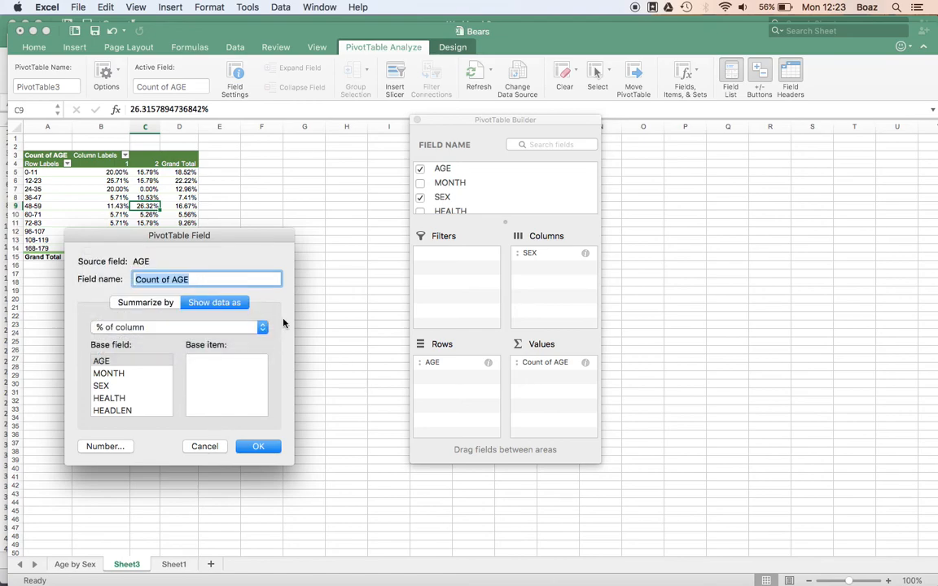
click(257, 446)
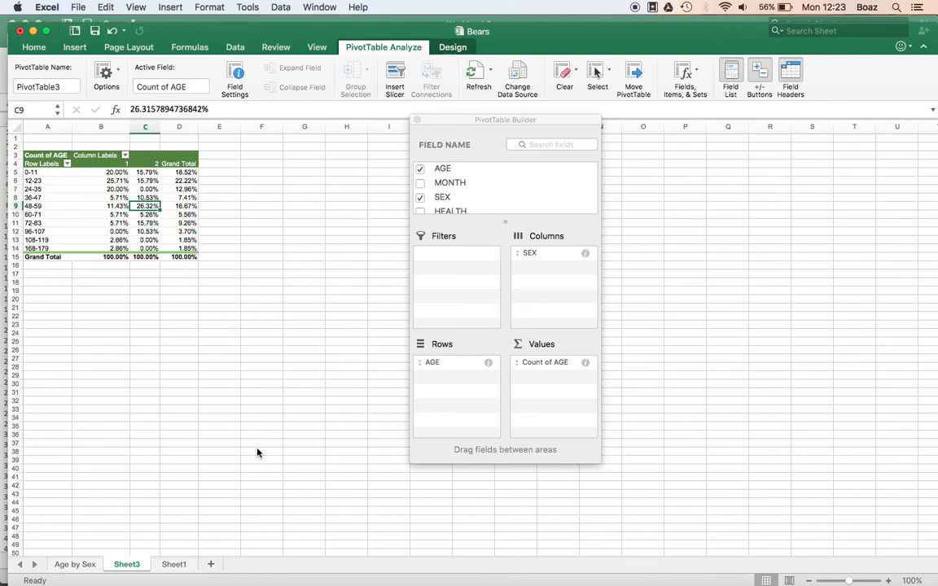